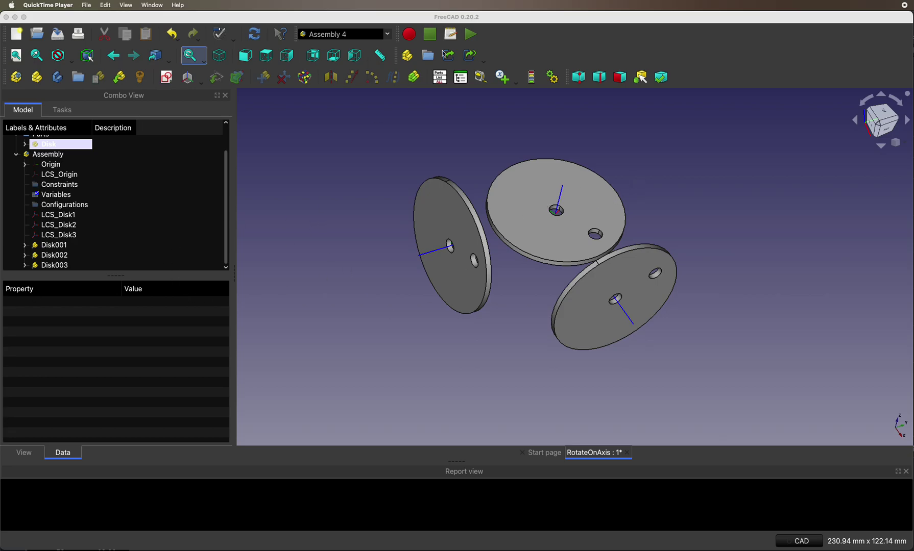
# Run the Angle animation to spin the three disks, then stop, reset Angle to 0, and close
pyautogui.click(552, 77)
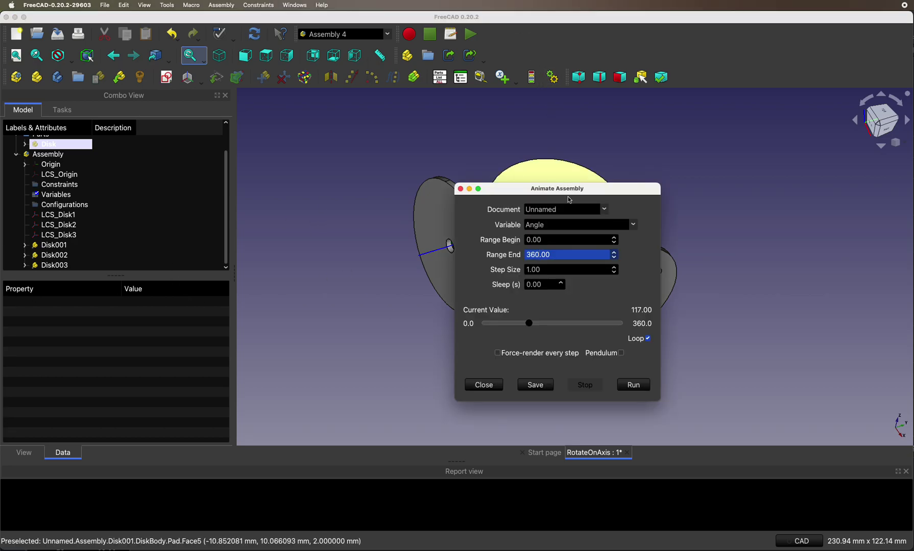
pyautogui.moveTo(566, 195); pyautogui.dragTo(253, 151)
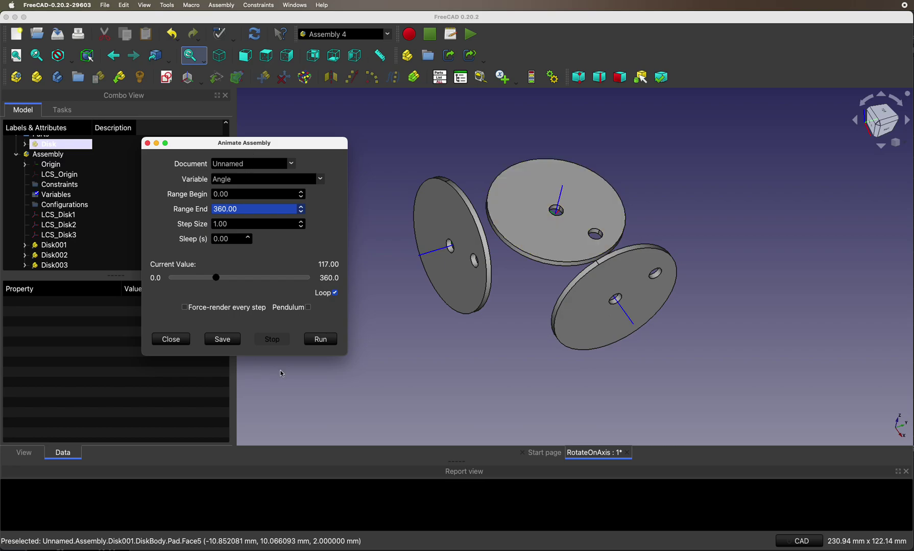
pyautogui.click(313, 340)
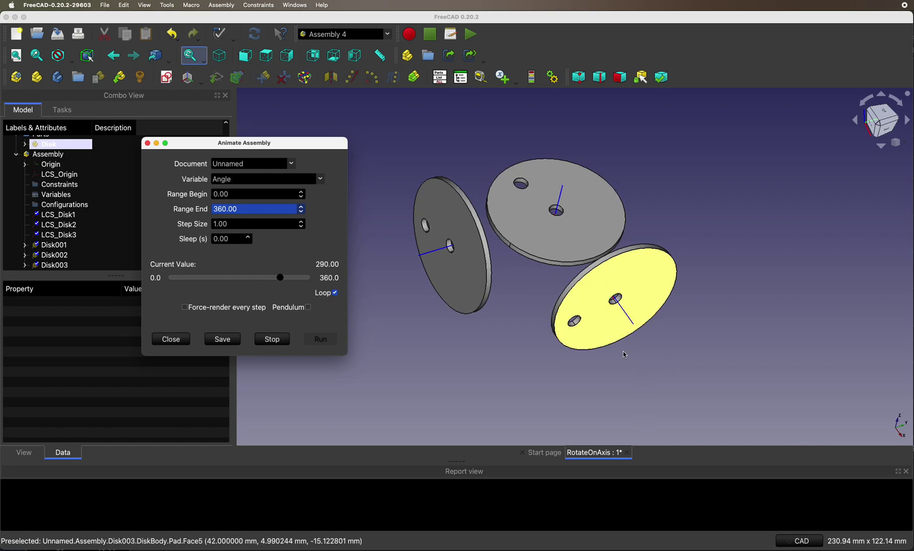
pyautogui.click(272, 339)
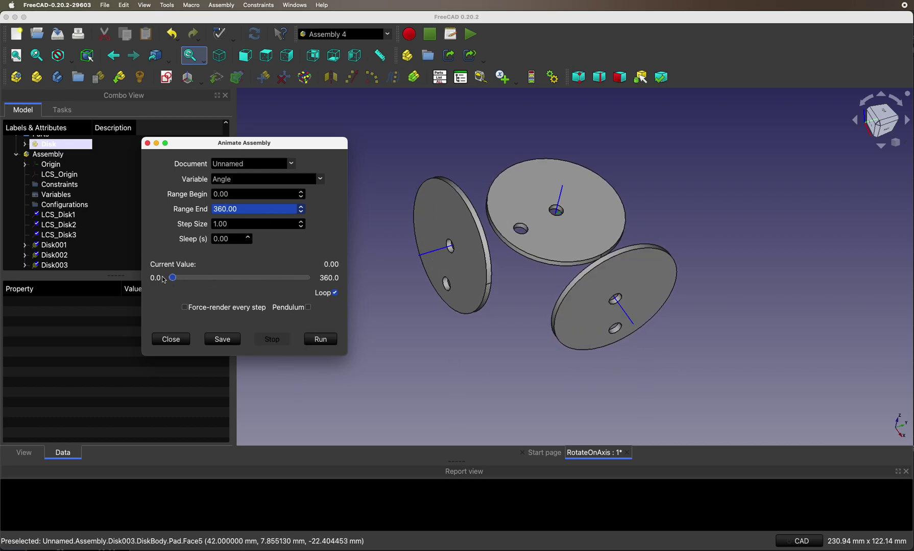
pyautogui.moveTo(176, 278); pyautogui.dragTo(170, 279)
pyautogui.click(170, 342)
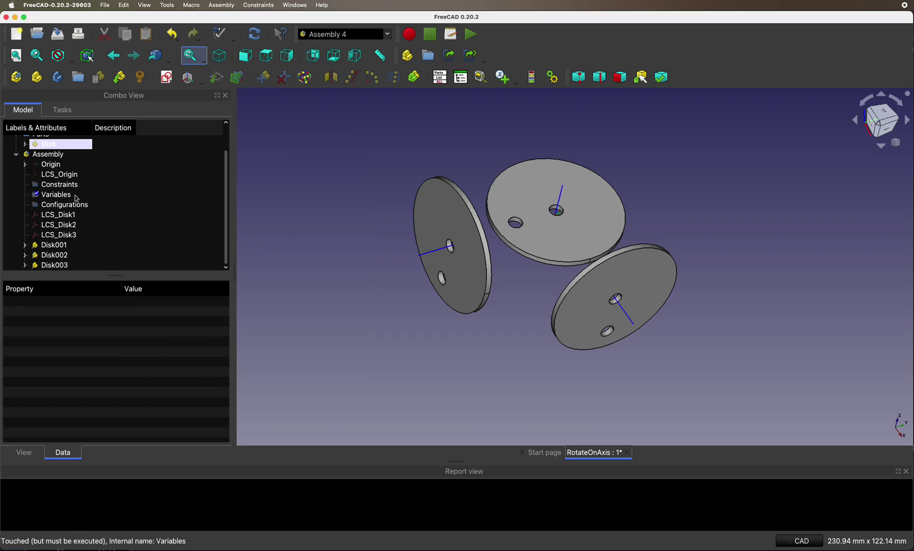
# Check the Angle variable, then Disk001's properties showing its LCS_0 attached to LCS_Disk1
pyautogui.click(56, 194)
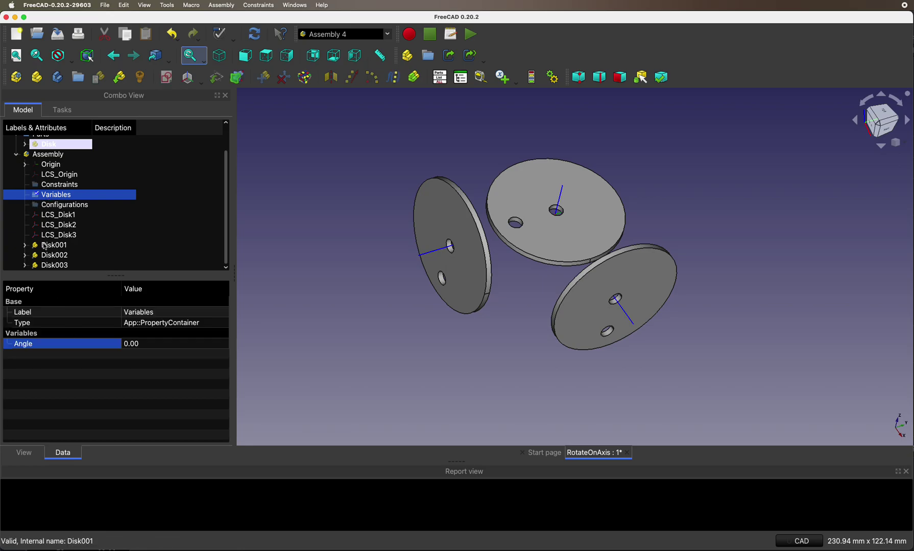
pyautogui.click(68, 244)
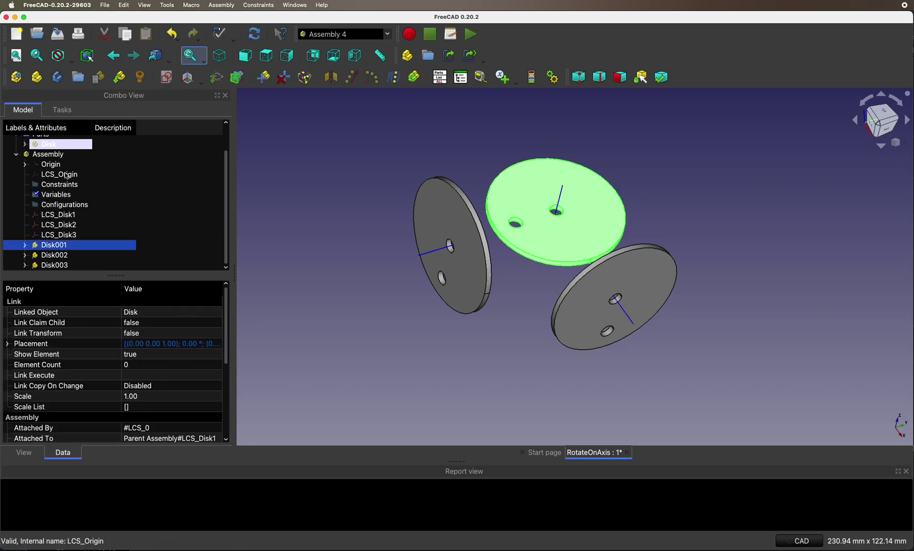
pyautogui.scroll(1, 61, 158)
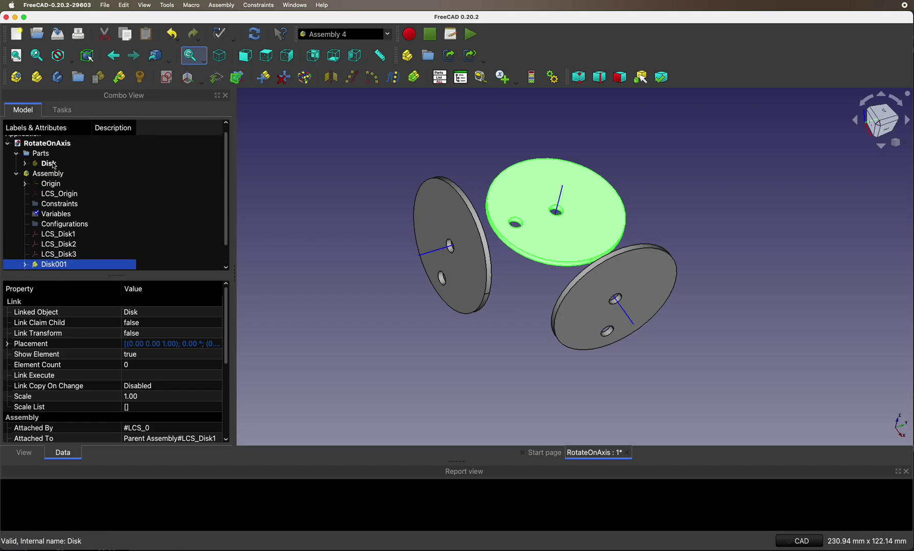
pyautogui.scroll(-1, 48, 164)
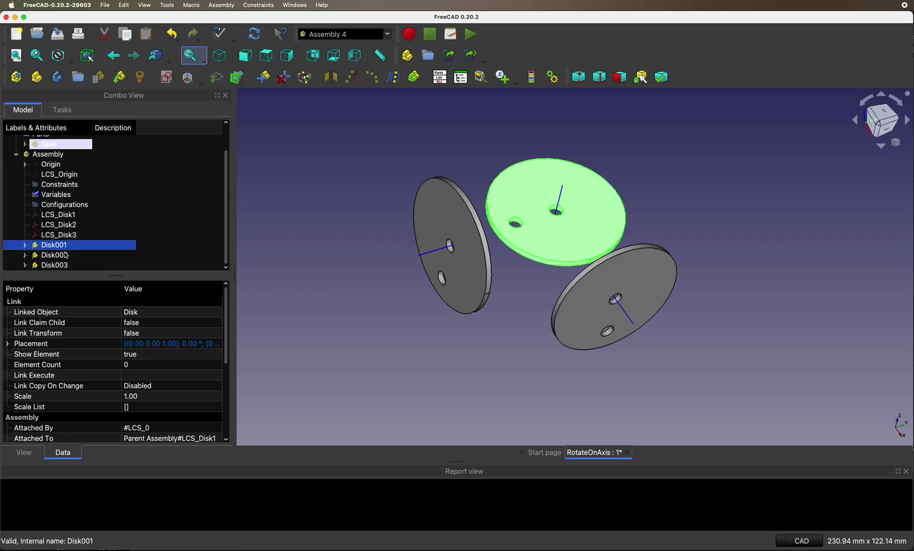
# Hide Disk003, Disk002 and Disk001 in the 3D view
pyautogui.click(58, 267)
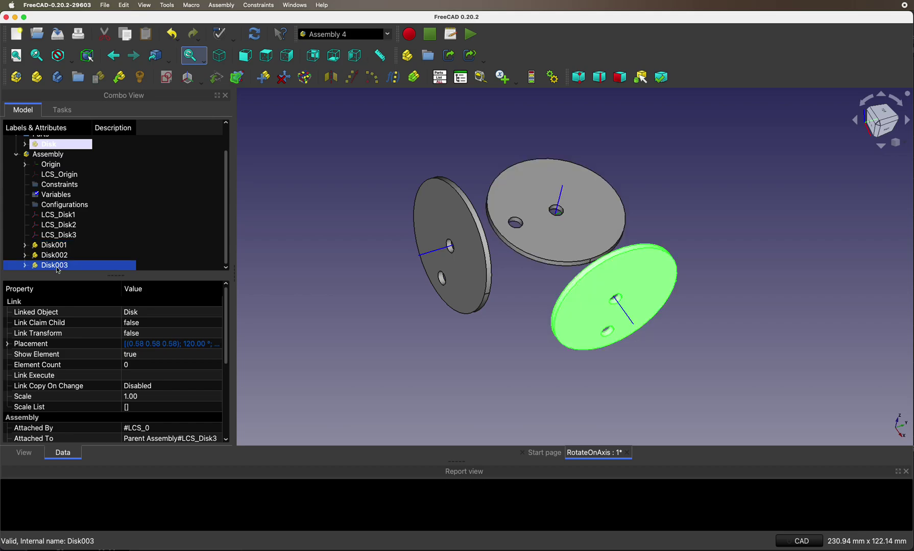
pyautogui.press('space')
pyautogui.click(58, 256)
pyautogui.press('space')
pyautogui.click(59, 246)
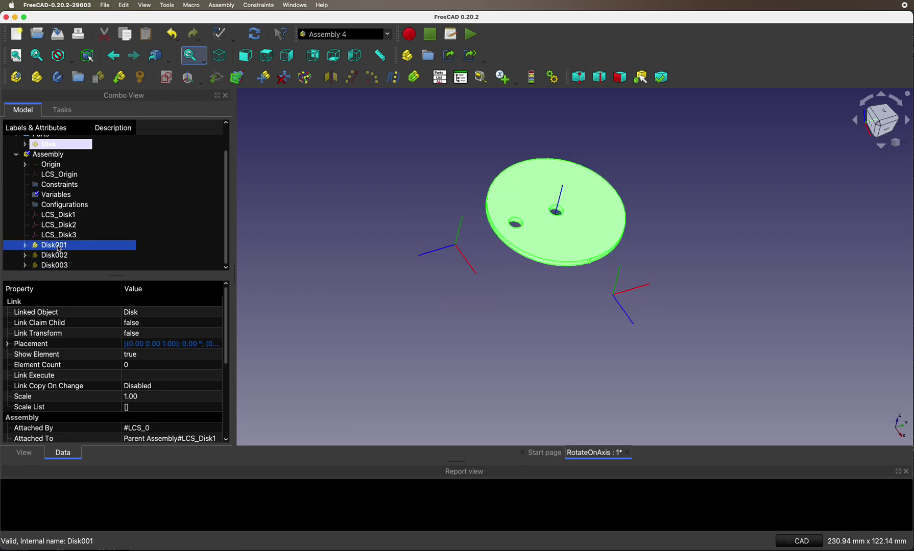
pyautogui.press('space')
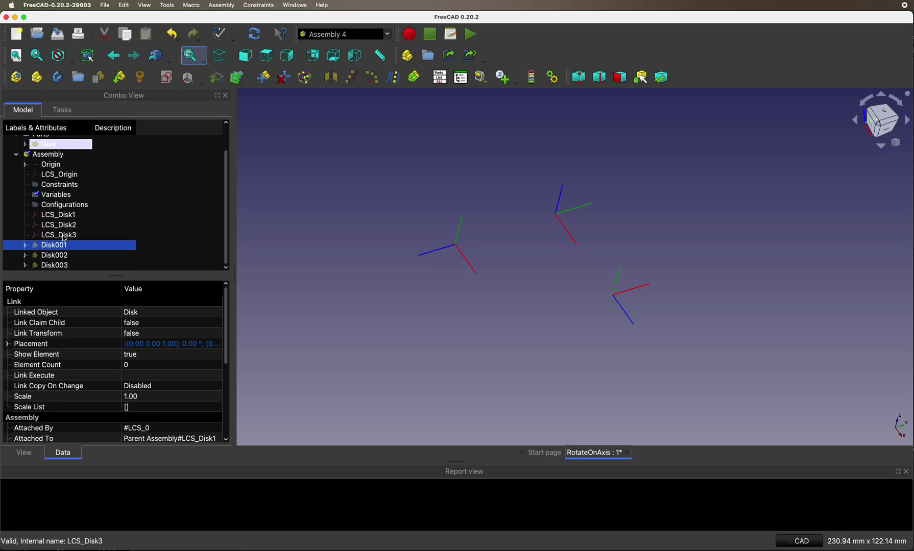
# Hide the LCS_Disk3 and LCS_Disk2 axes, then bring up LCS_Disk1's context menu
pyautogui.click(64, 237)
pyautogui.press('space')
pyautogui.click(65, 227)
pyautogui.press('space')
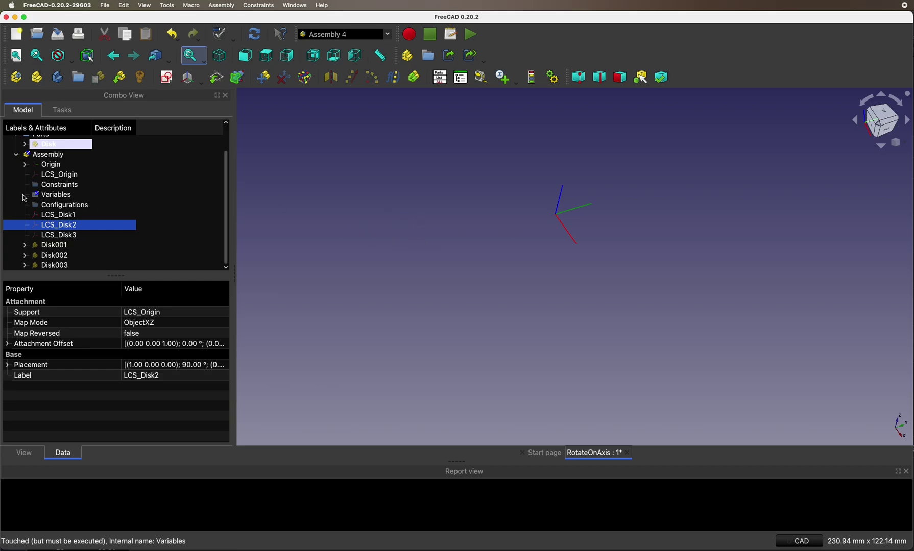
pyautogui.rightClick(70, 218)
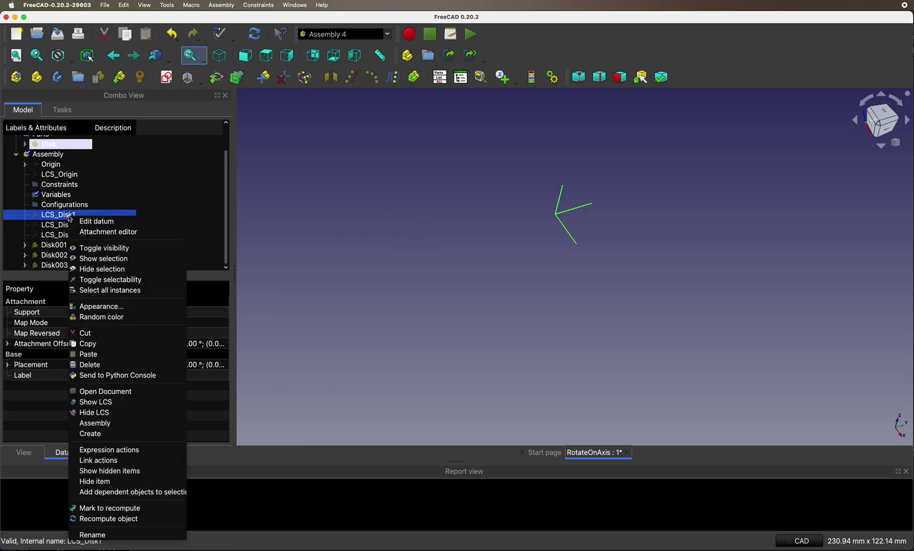
# Drive LCS_Disk1's Around z-axis attachment offset with the formula Variables.Angle
pyautogui.click(90, 232)
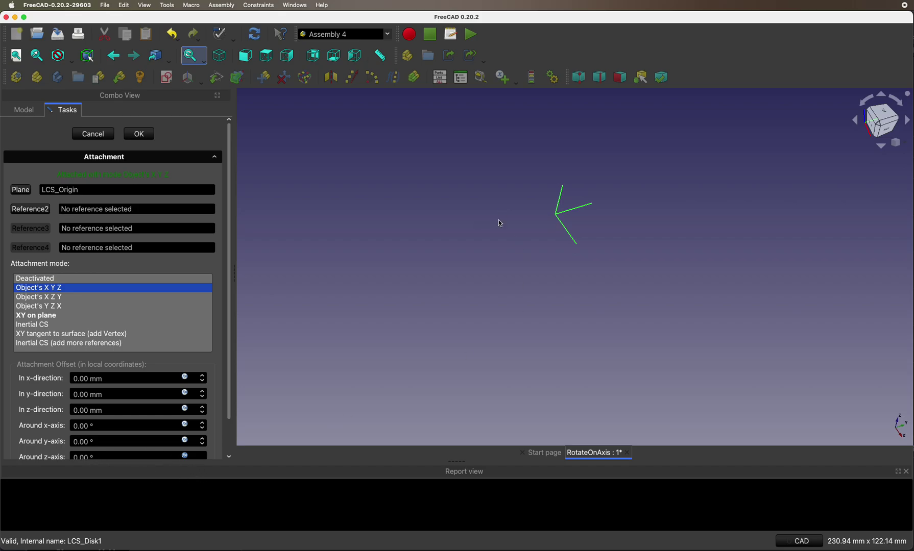
pyautogui.click(562, 210)
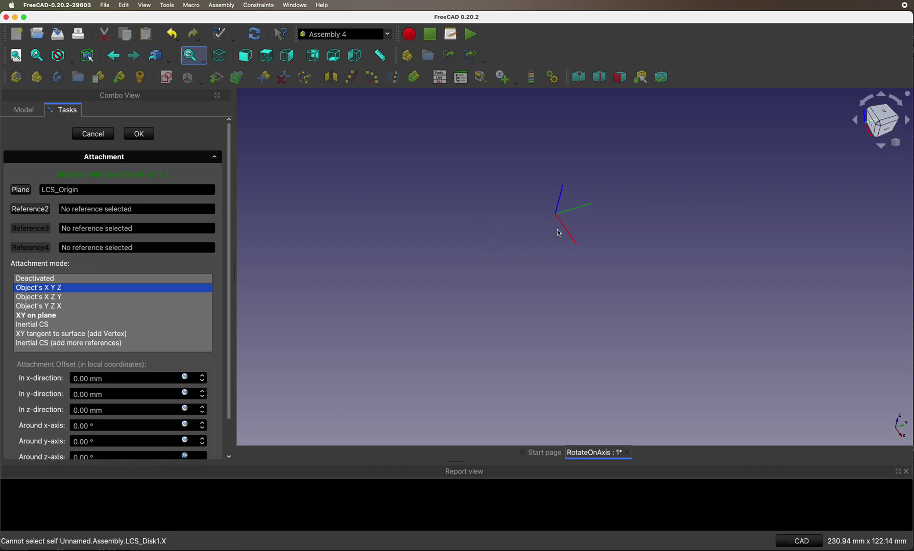
pyautogui.click(186, 457)
pyautogui.click(123, 491)
# Apply LCS_Disk1's attachment and scrub Angle to about 62 to preview its axes rotating
pyautogui.click(139, 135)
pyautogui.click(553, 77)
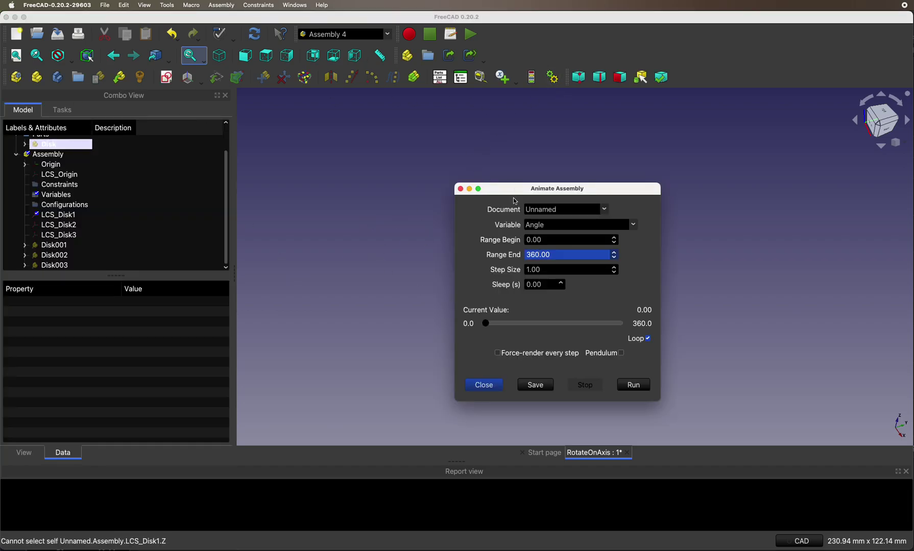
pyautogui.moveTo(515, 196); pyautogui.dragTo(239, 166)
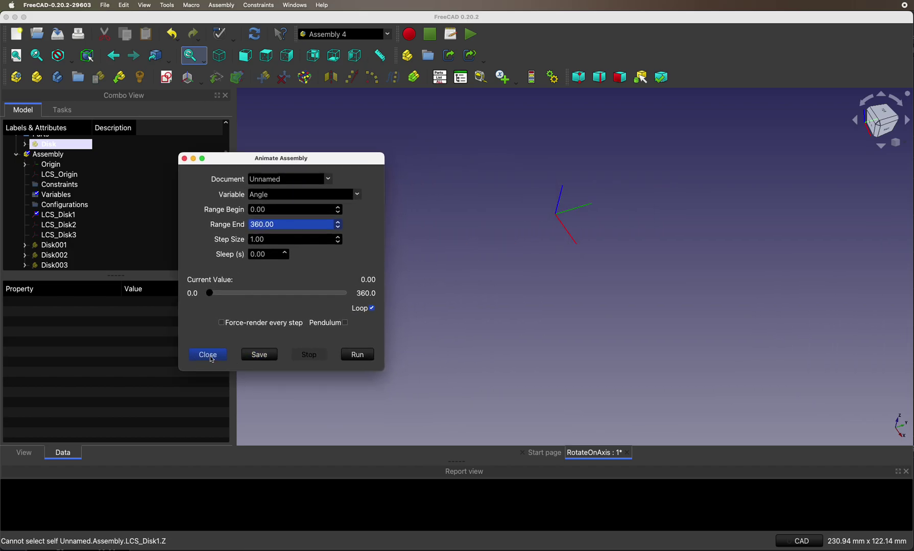
pyautogui.moveTo(212, 299); pyautogui.dragTo(225, 361)
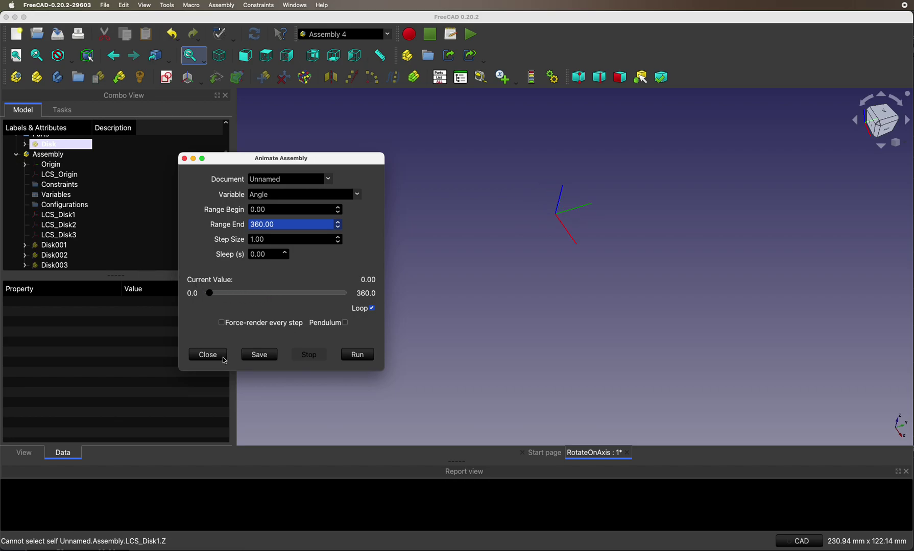
# Run the Angle animation, then stop it, reset Angle to 0 and close the window
pyautogui.click(357, 355)
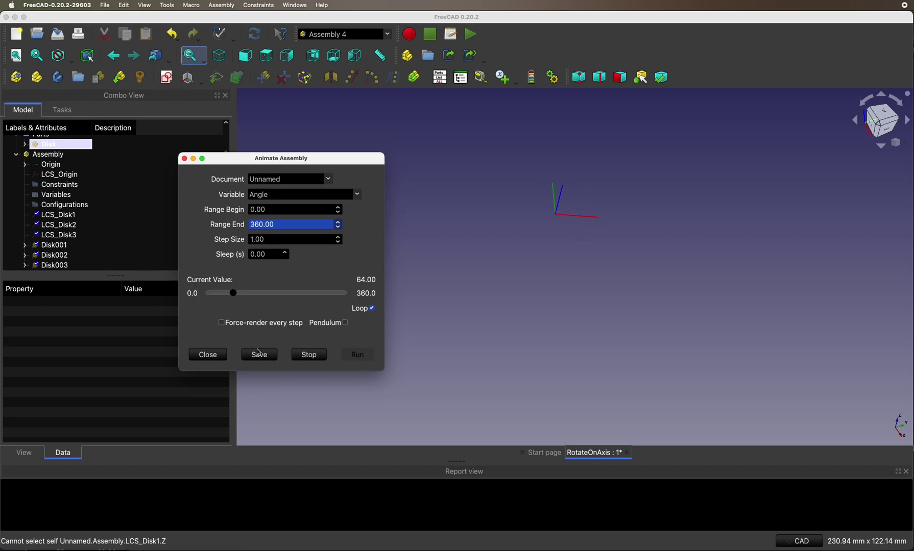
pyautogui.click(304, 356)
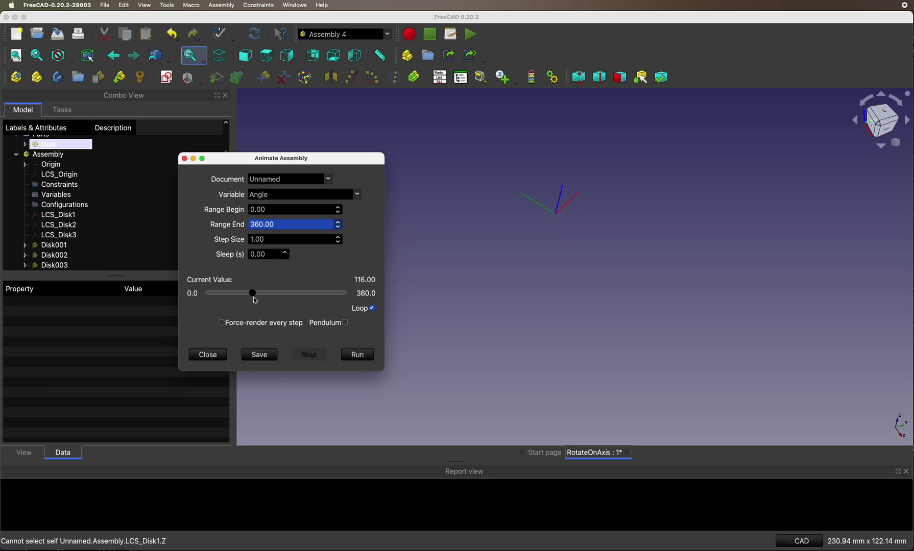
pyautogui.moveTo(256, 301); pyautogui.dragTo(206, 293)
pyautogui.click(207, 355)
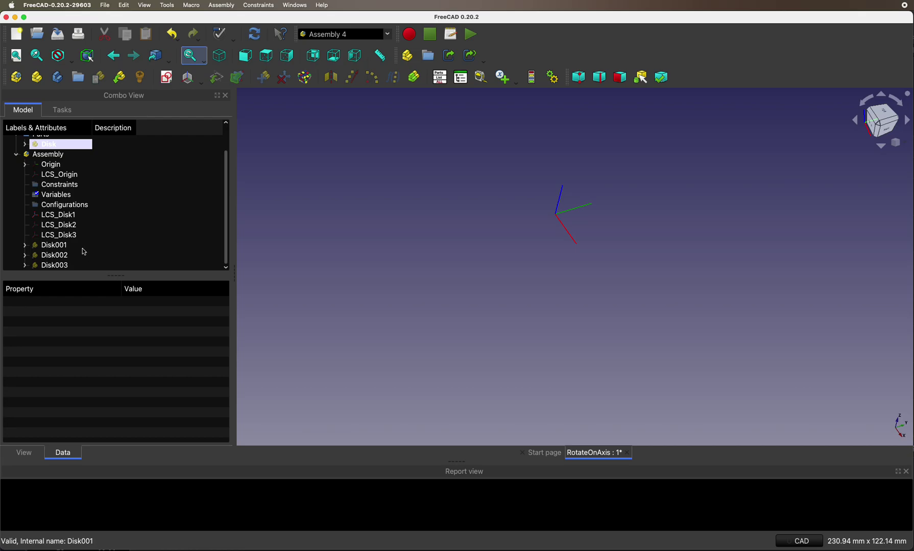
# Unhide Disk001 and start the Angle animation to watch it spin about Z
pyautogui.click(61, 245)
pyautogui.press('space')
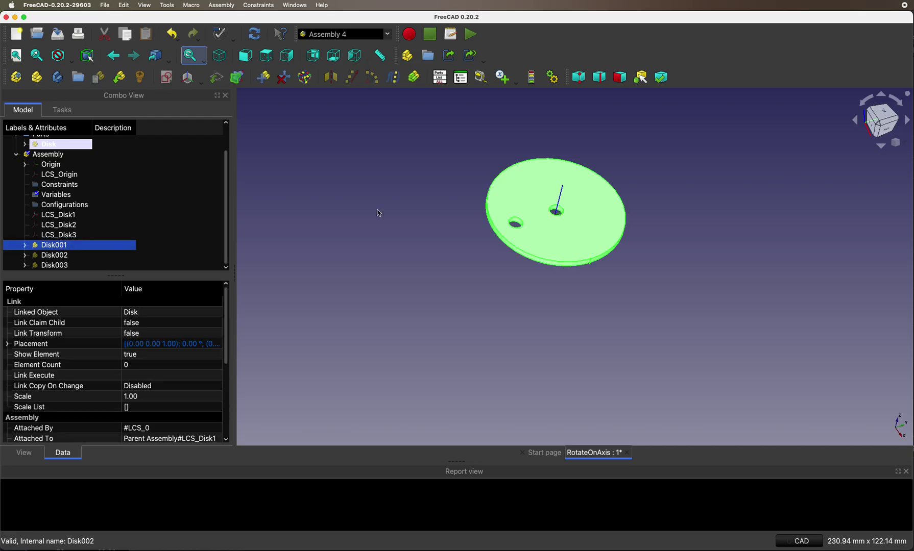
pyautogui.click(554, 79)
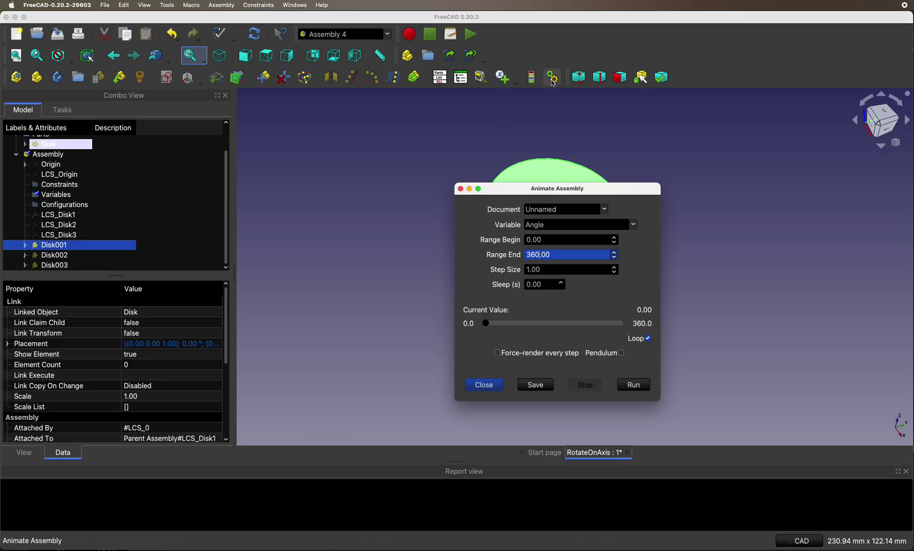
pyautogui.click(633, 385)
pyautogui.moveTo(516, 194); pyautogui.dragTo(312, 185)
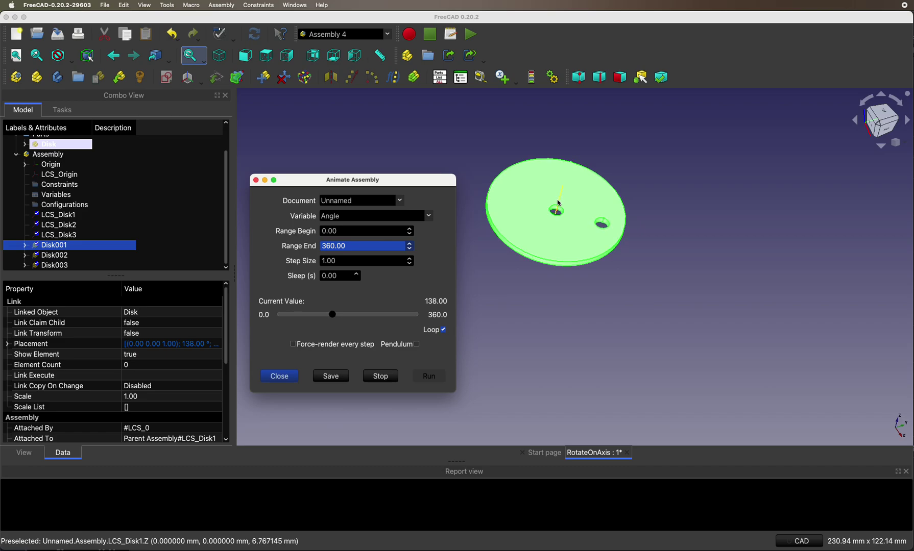
# Stop the animation, return Angle to 0 and close the animation window
pyautogui.click(374, 376)
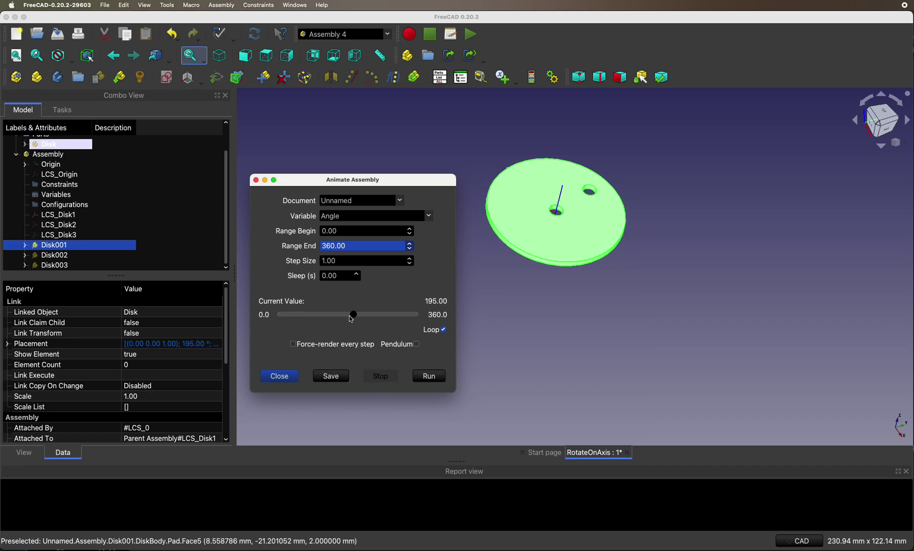
pyautogui.moveTo(352, 319); pyautogui.dragTo(248, 313)
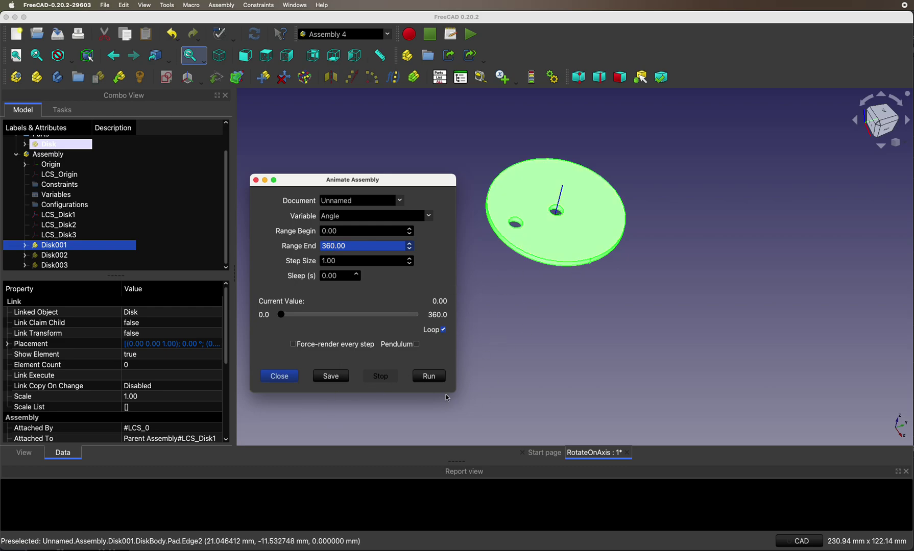
pyautogui.click(280, 376)
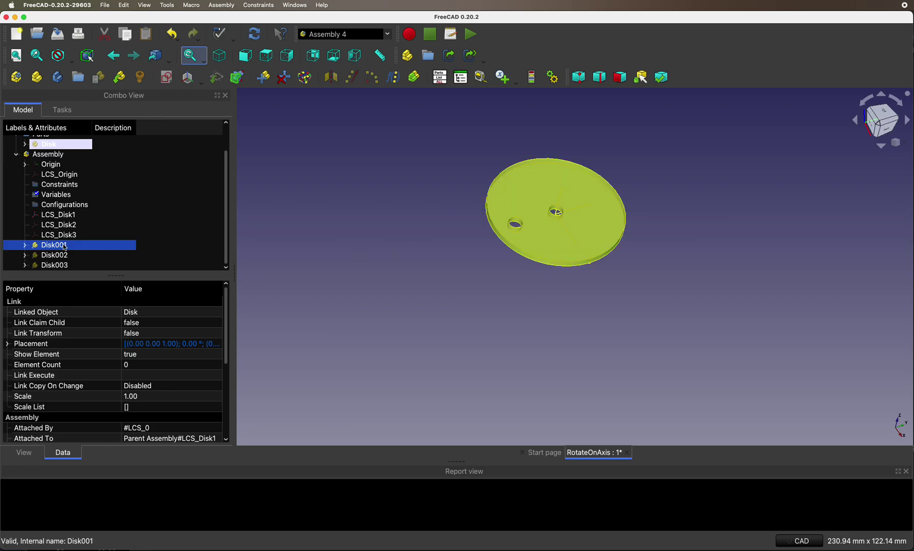
# Hide Disk001 again, show the LCS_Disk2 axes, and bring up LCS_Disk2's context menu
pyautogui.press('space')
pyautogui.click(63, 225)
pyautogui.press('space')
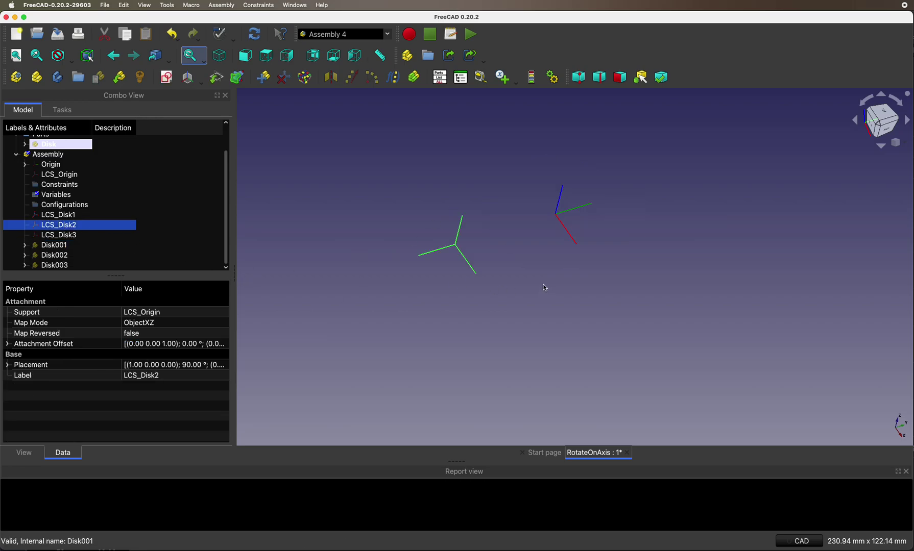
pyautogui.click(475, 261)
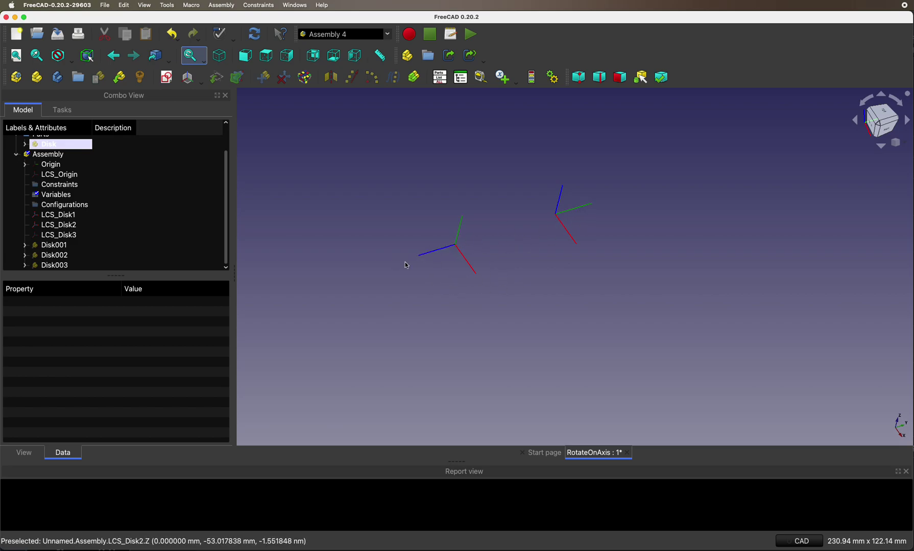
pyautogui.rightClick(61, 225)
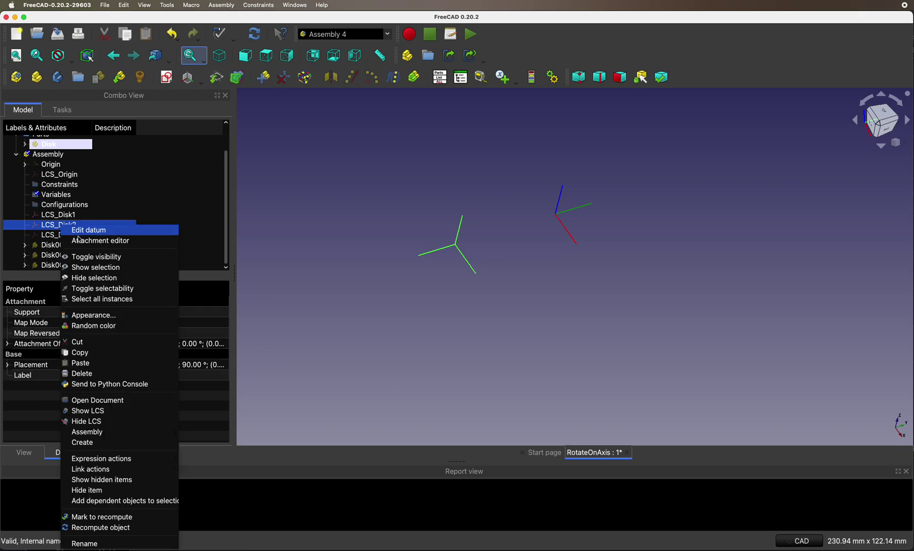
# Set LCS_Disk2's Around z-axis attachment offset to the expression Variables.Angle
pyautogui.click(90, 243)
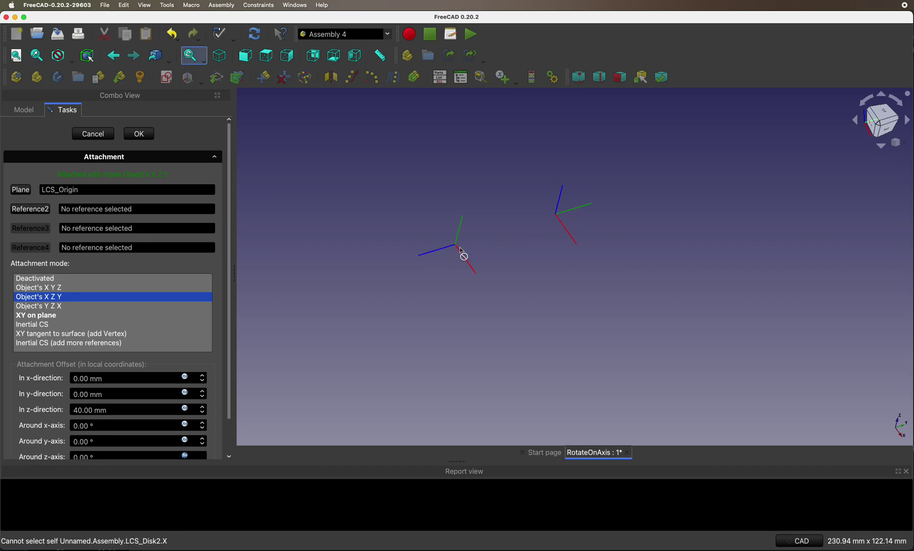
pyautogui.click(185, 457)
pyautogui.click(128, 484)
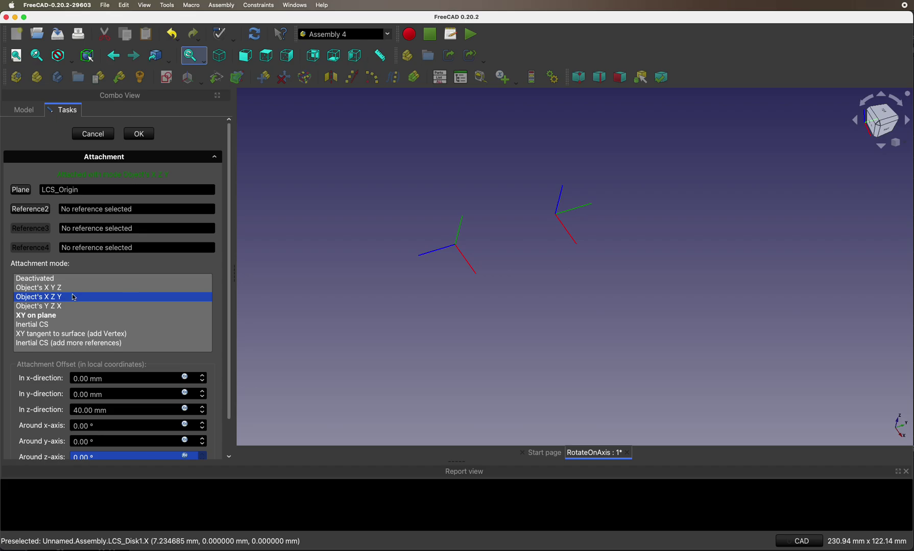
pyautogui.moveTo(66, 302)
pyautogui.click(441, 250)
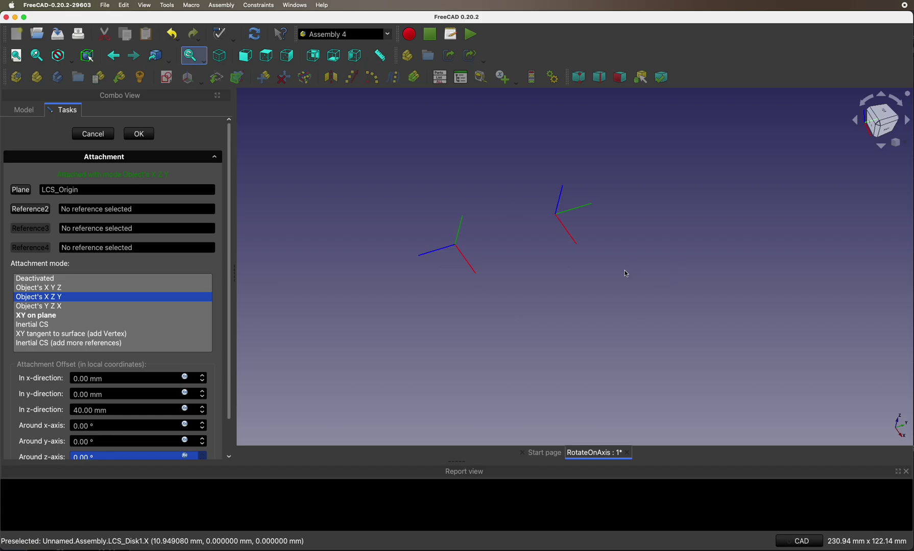
pyautogui.click(468, 263)
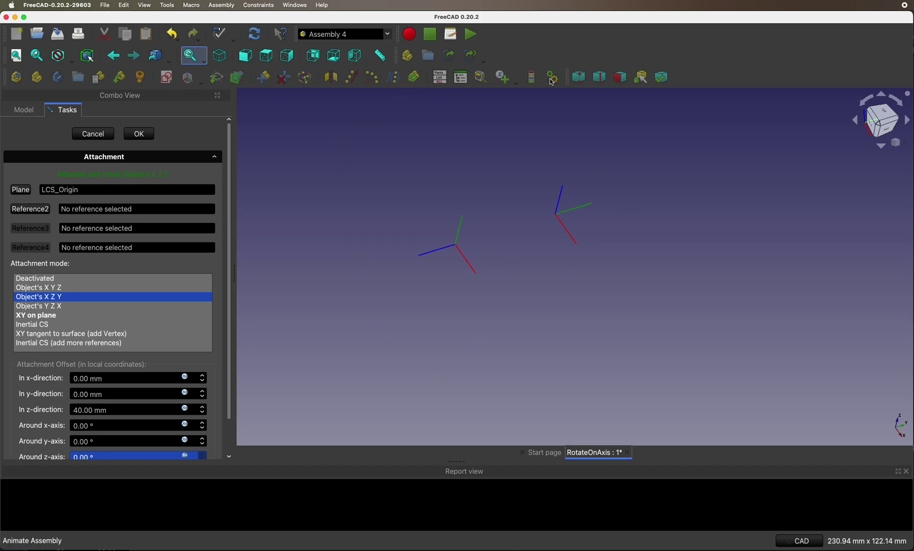
# Apply LCS_Disk2's attachment and scrub Angle to preview both coordinate systems turning
pyautogui.press('Return')
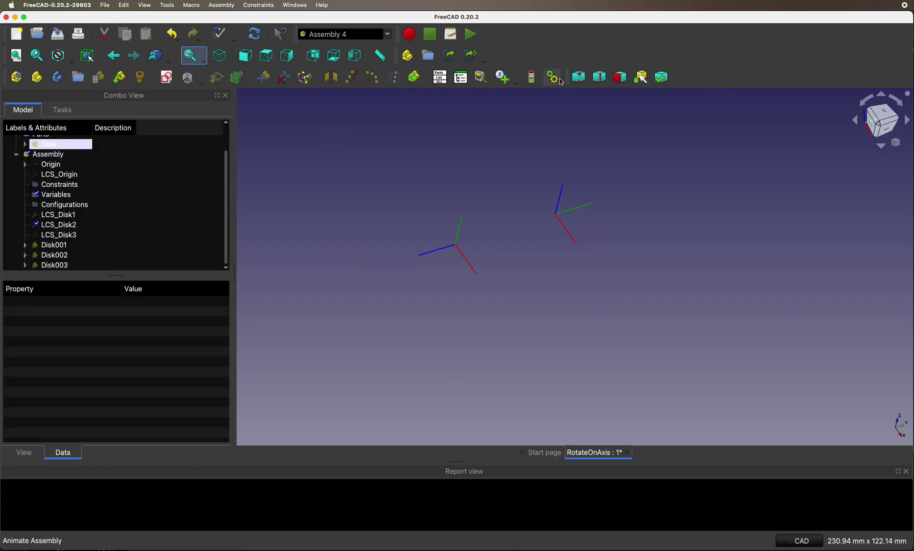
pyautogui.click(554, 79)
pyautogui.moveTo(544, 194); pyautogui.dragTo(208, 179)
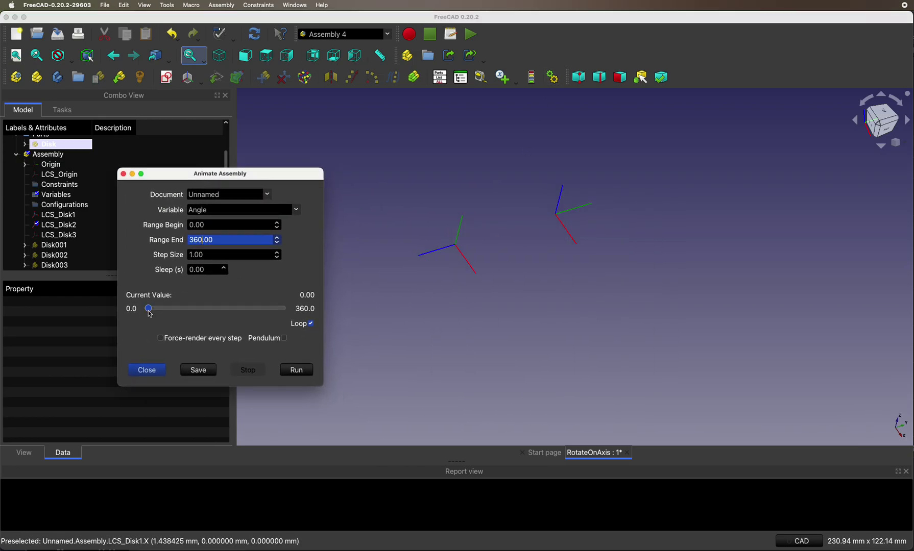
pyautogui.moveTo(150, 314); pyautogui.dragTo(128, 311)
# Close the animation dialog, unhide the LCS_Disk3 axes, and bring up LCS_Disk3's context menu
pyautogui.click(146, 369)
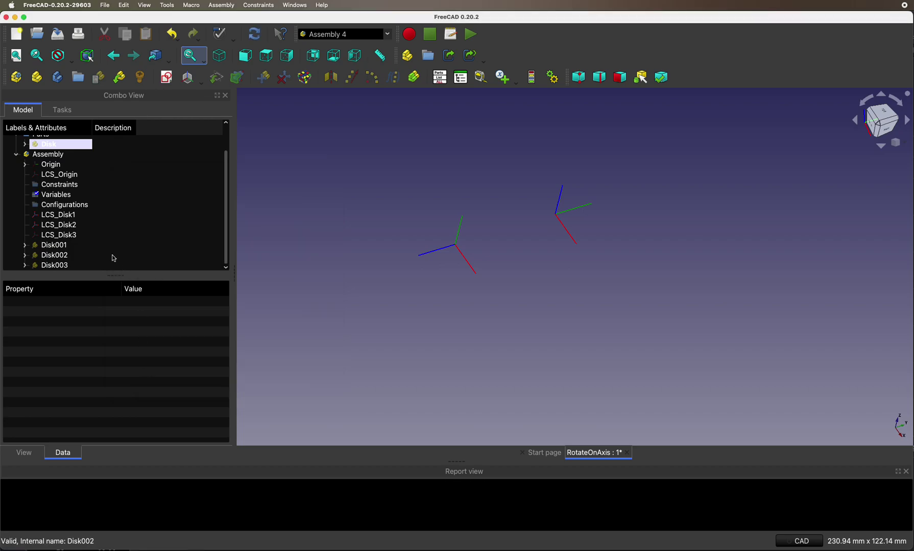
pyautogui.click(58, 239)
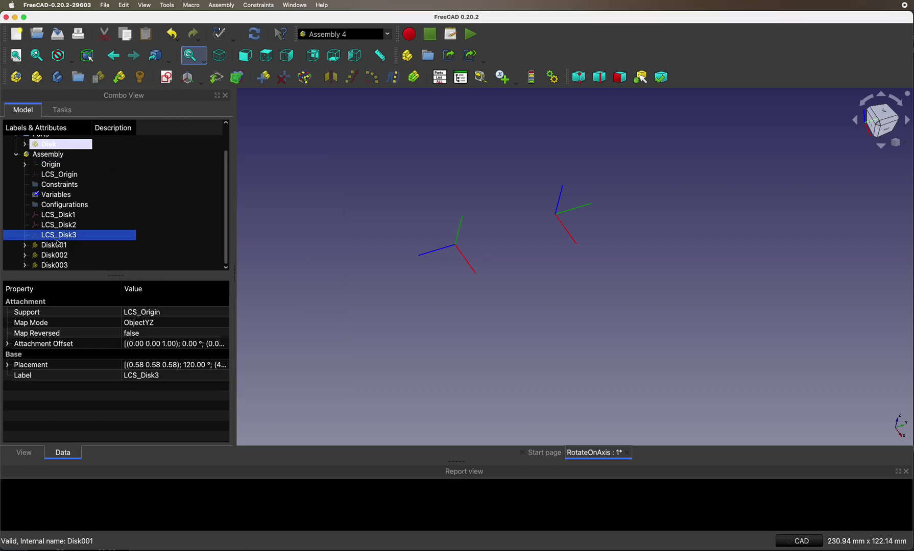
pyautogui.press('space')
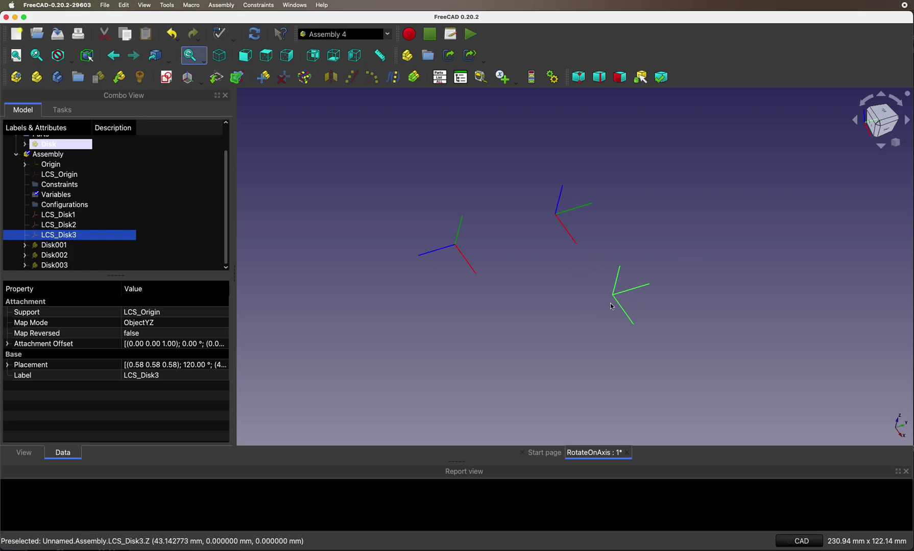
pyautogui.click(574, 348)
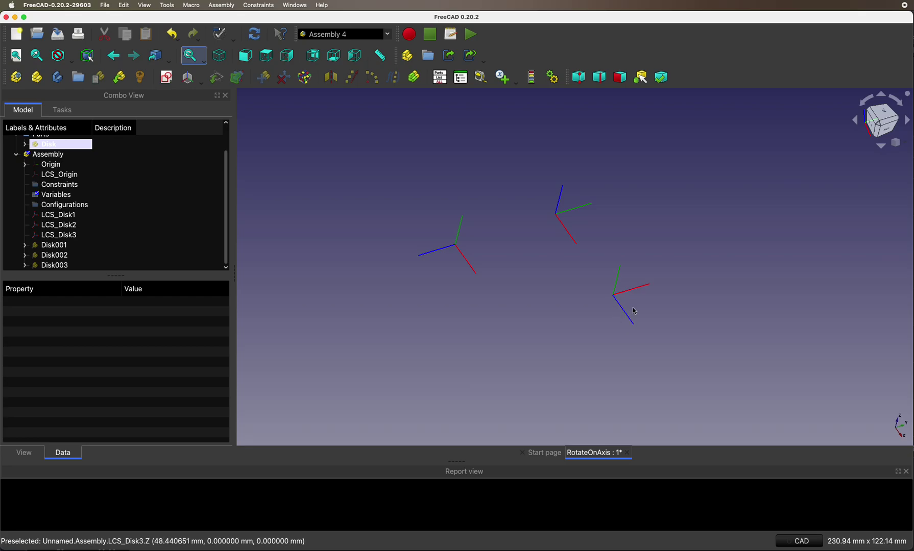
pyautogui.rightClick(64, 238)
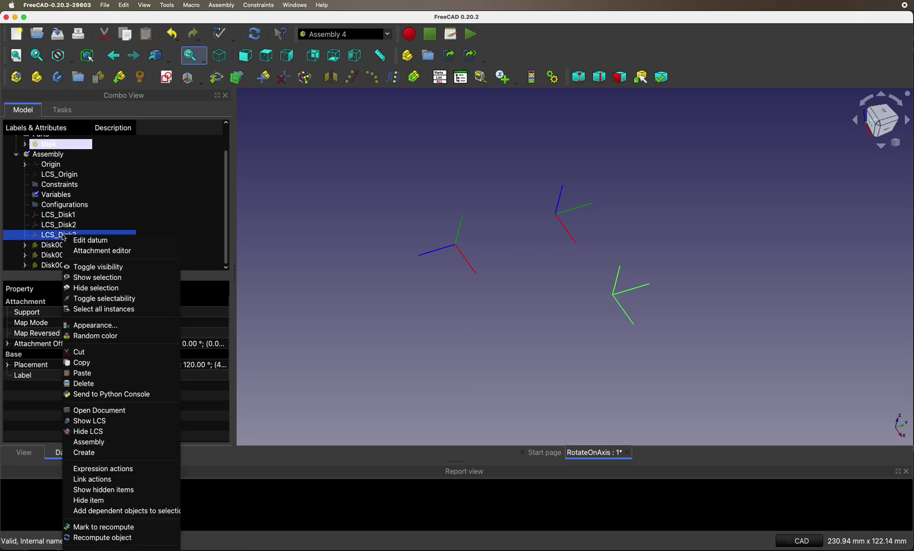
# Bind LCS_Disk3's Around z-axis attachment rotation to the Variables.Angle expression and confirm it
pyautogui.click(93, 252)
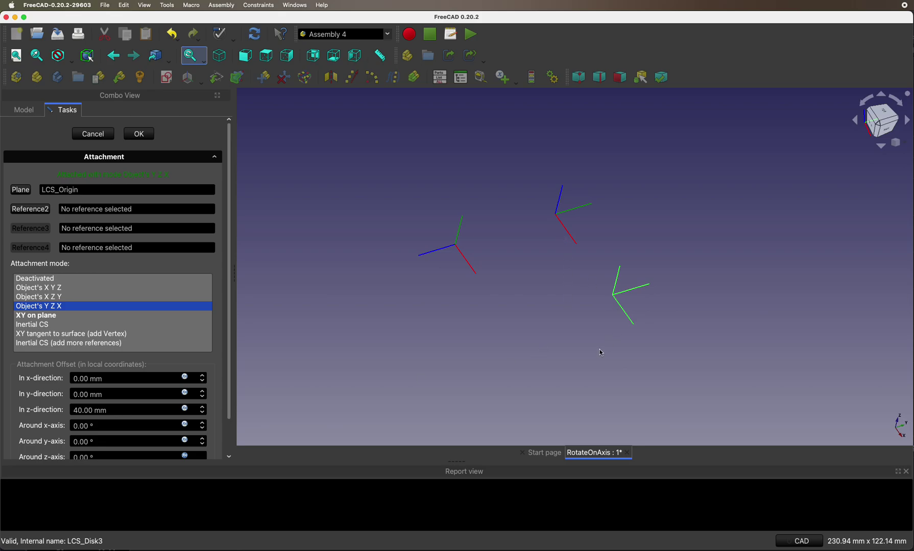
pyautogui.click(622, 314)
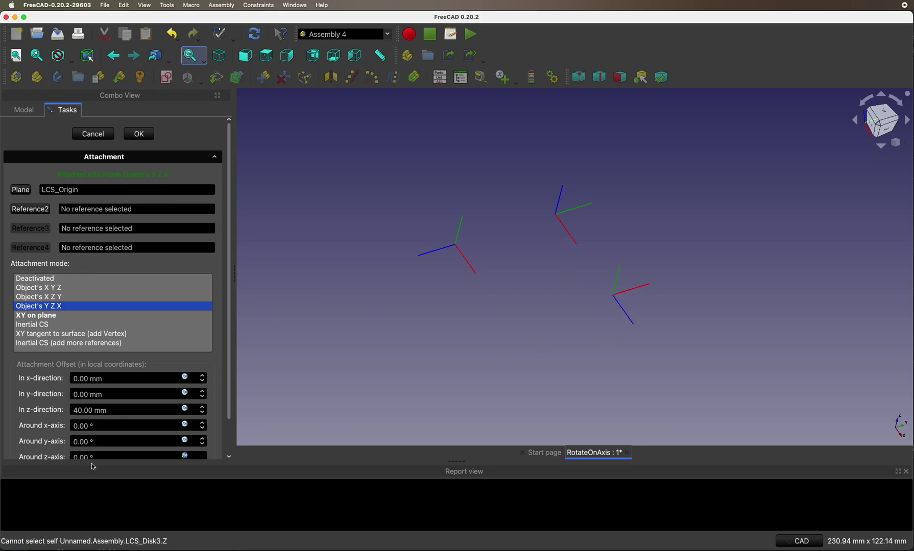
pyautogui.click(186, 458)
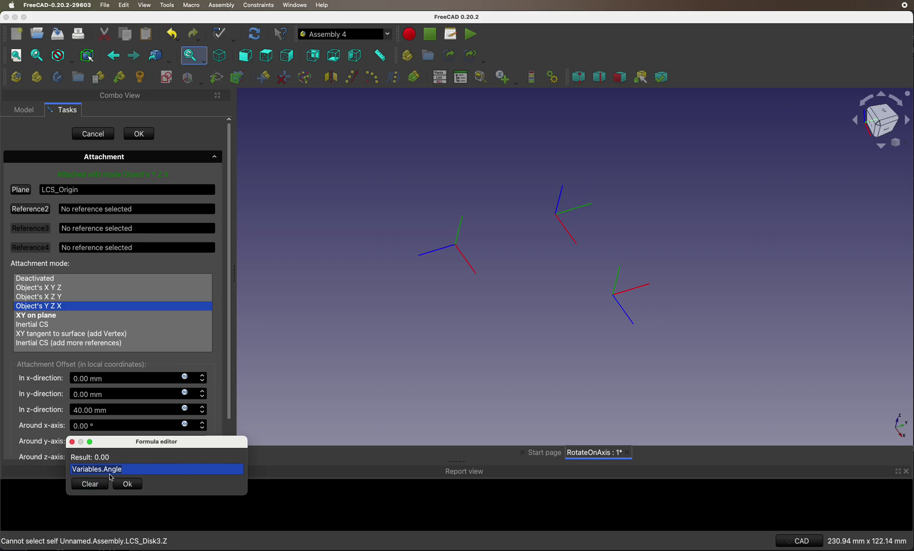
pyautogui.click(128, 485)
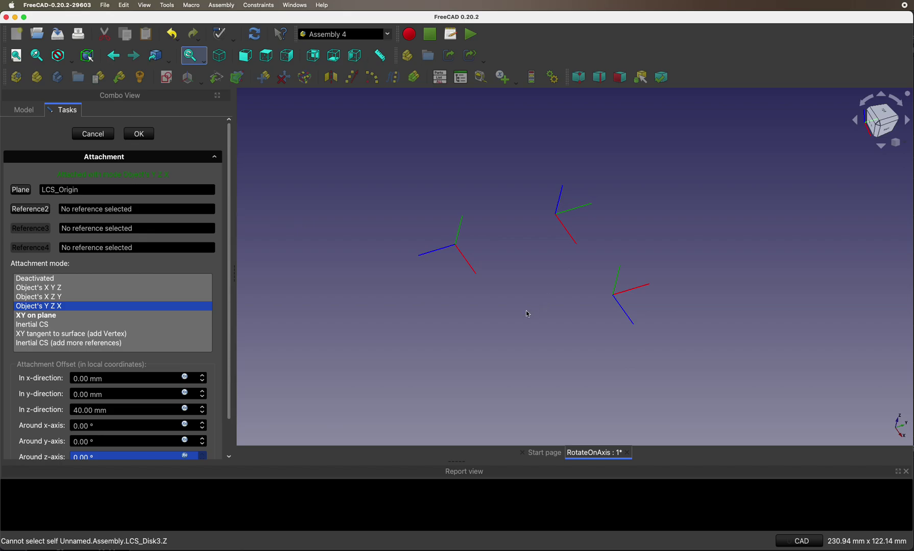
pyautogui.click(136, 134)
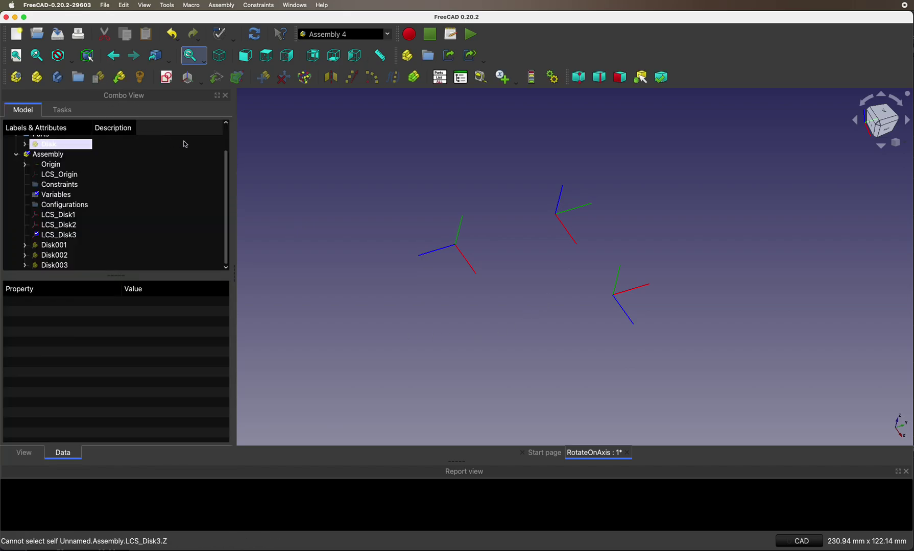
pyautogui.click(553, 77)
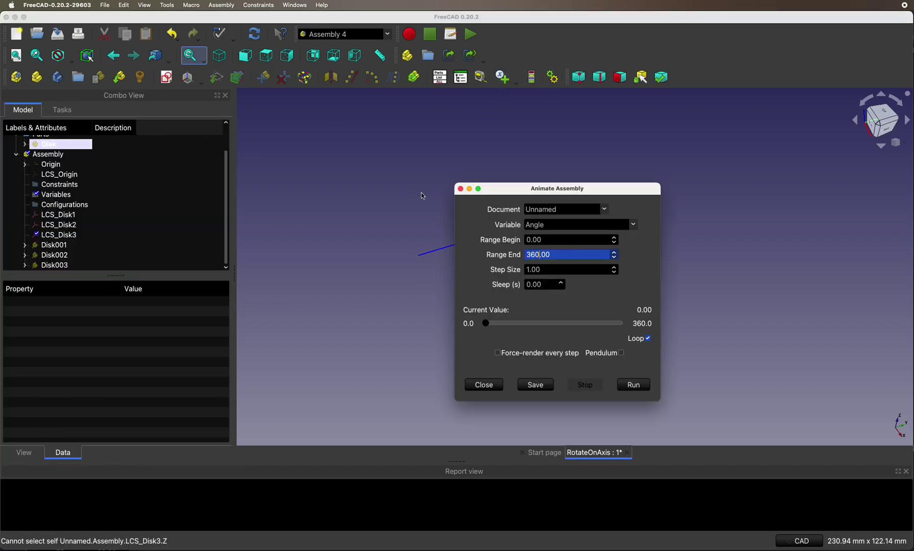
pyautogui.moveTo(515, 192); pyautogui.dragTo(142, 144)
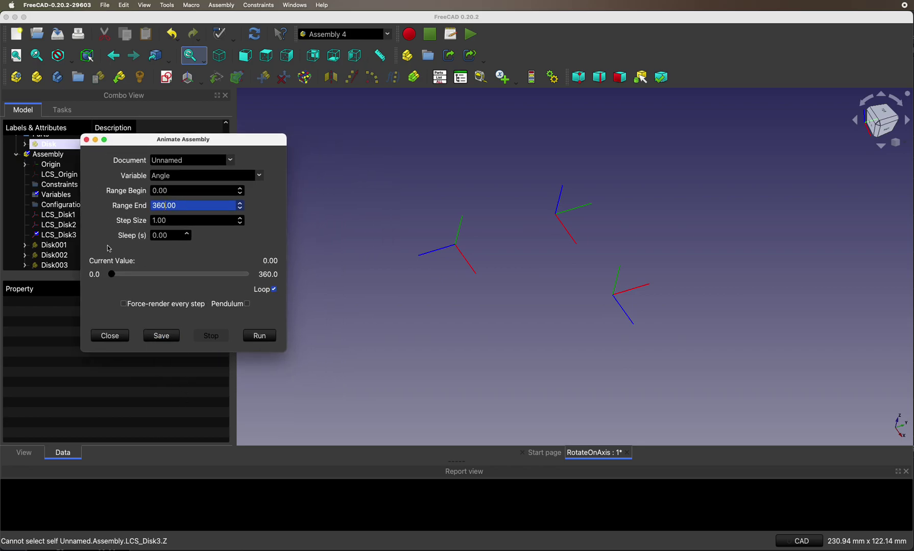
pyautogui.moveTo(112, 280); pyautogui.dragTo(79, 283)
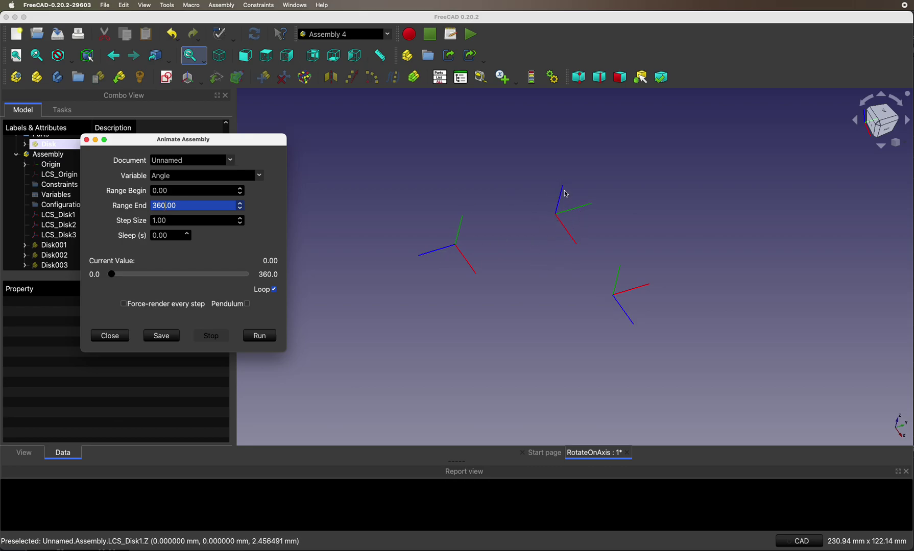
pyautogui.click(110, 336)
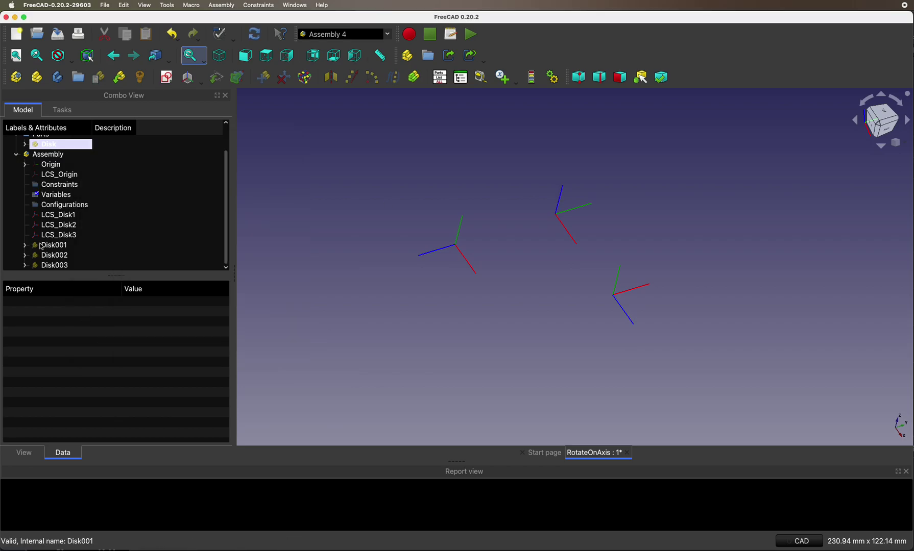
# Make Disk001, Disk002 and Disk003 visible again in the 3D view
pyautogui.click(51, 247)
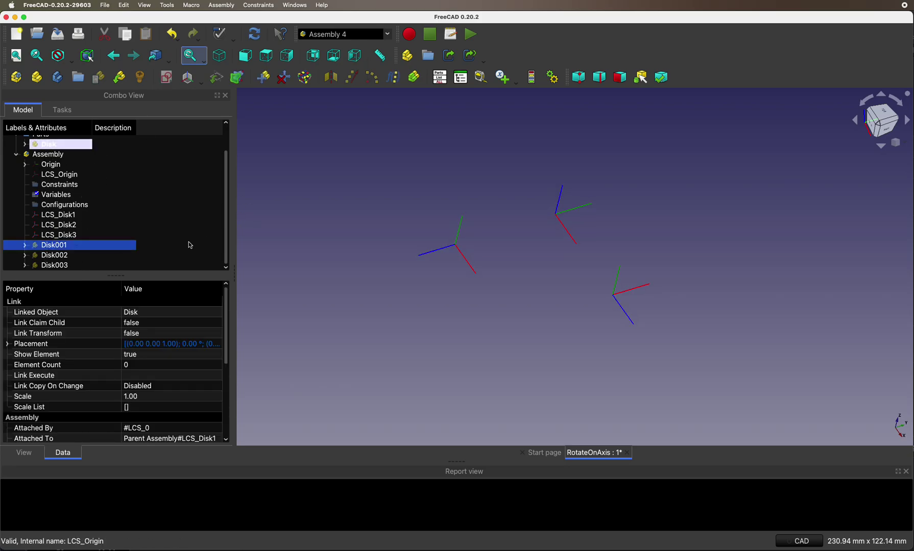
pyautogui.click(56, 256)
pyautogui.press('space')
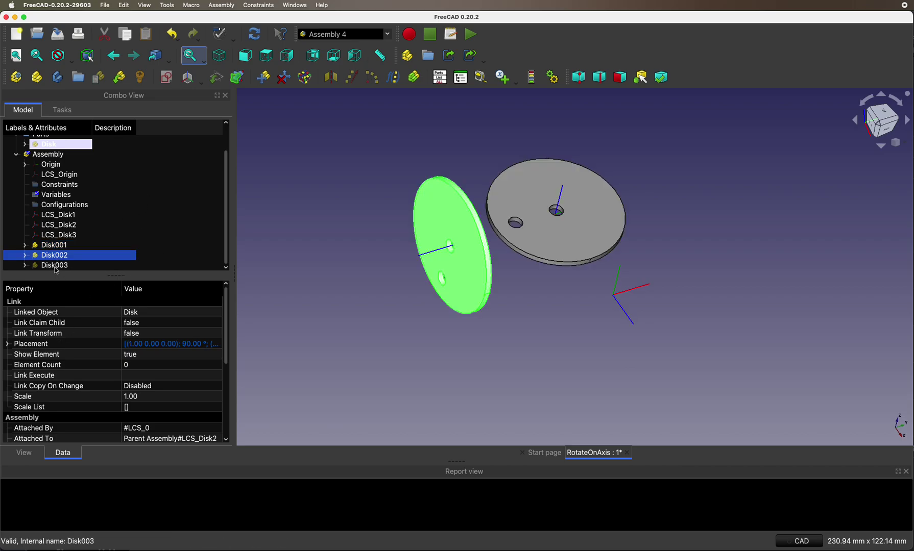
pyautogui.click(55, 267)
pyautogui.press('space')
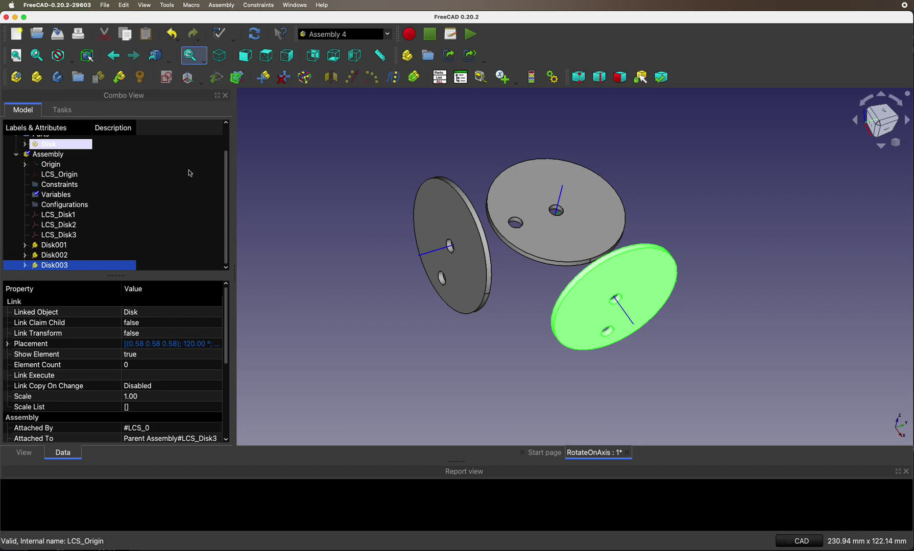
# Run the looping Angle animation from Animate Assembly and deselect to watch the disks spin
pyautogui.click(553, 77)
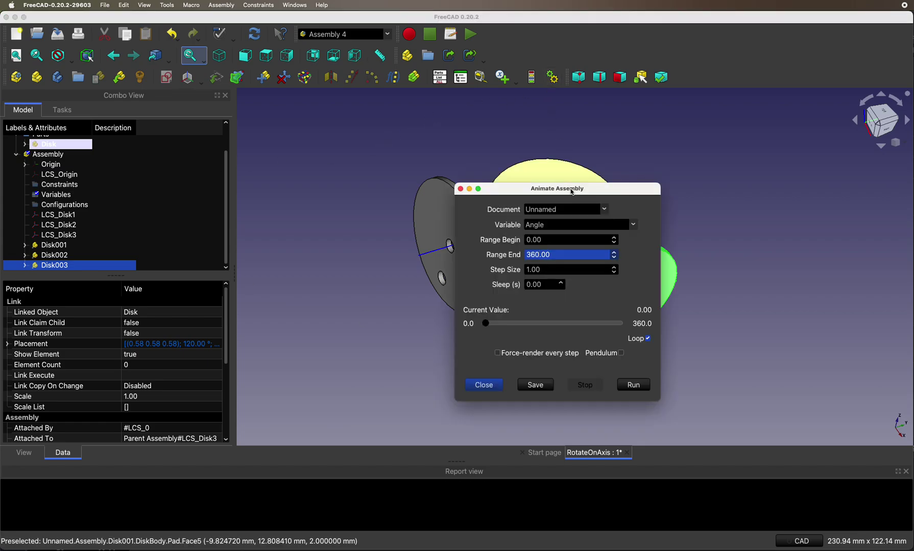
pyautogui.moveTo(567, 183); pyautogui.dragTo(253, 175)
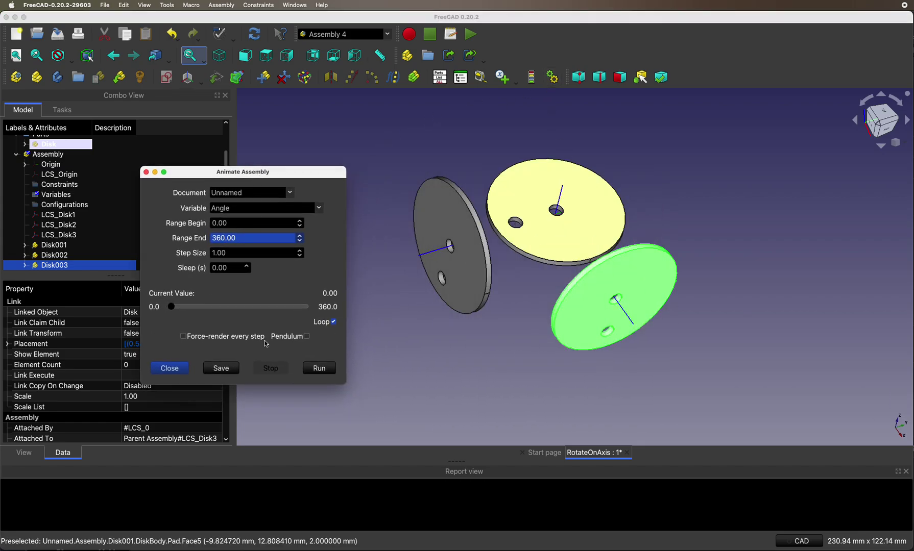
pyautogui.click(317, 368)
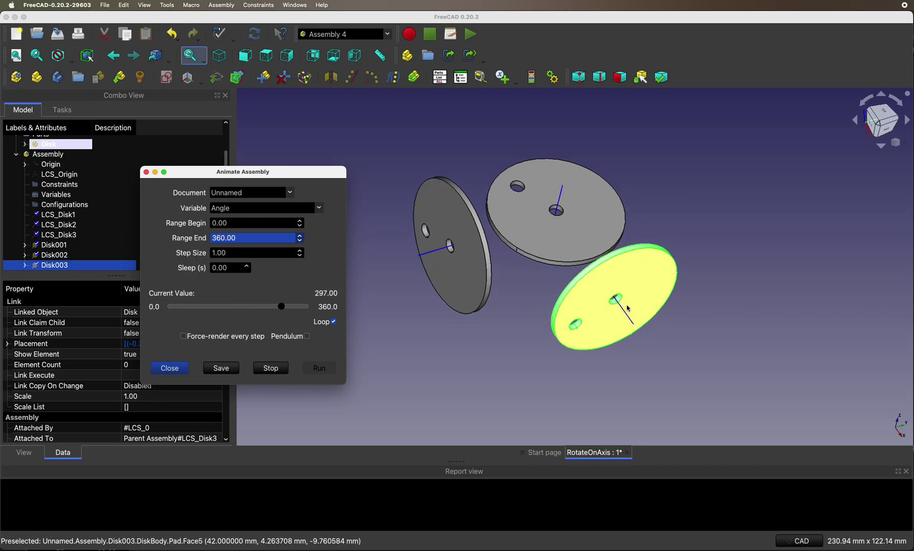
pyautogui.click(499, 410)
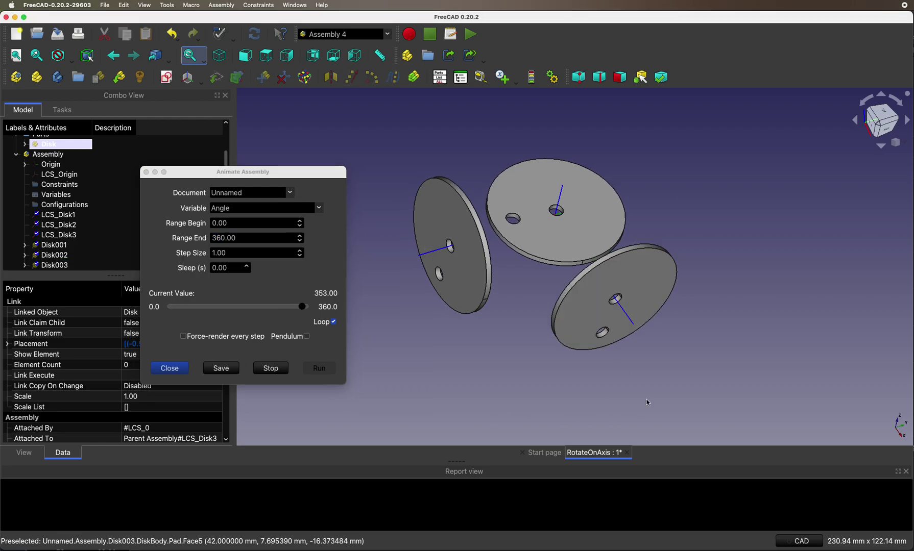